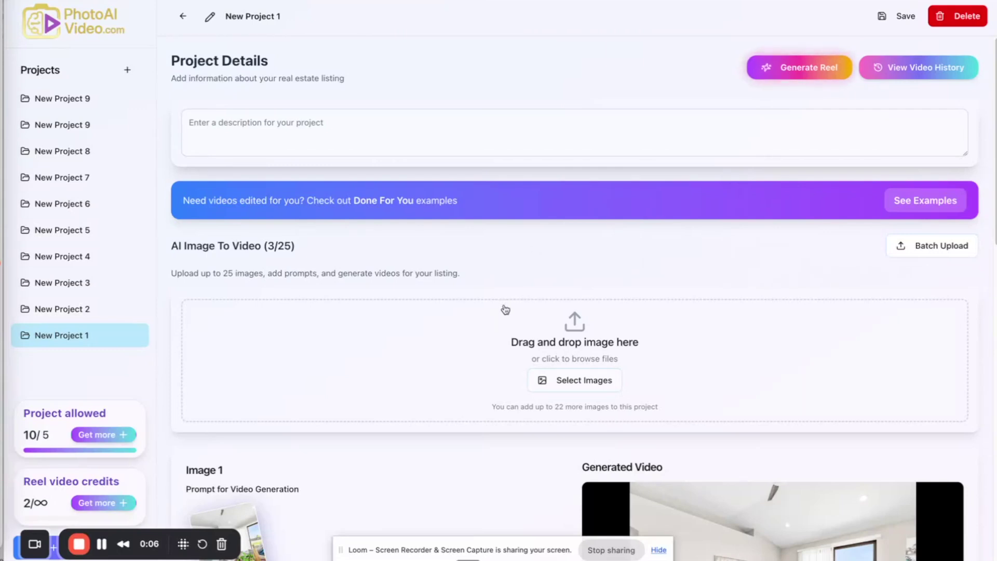
{"action": "scroll", "coordinate": [510, 283], "scroll_direction": "down", "scroll_amount": 10}
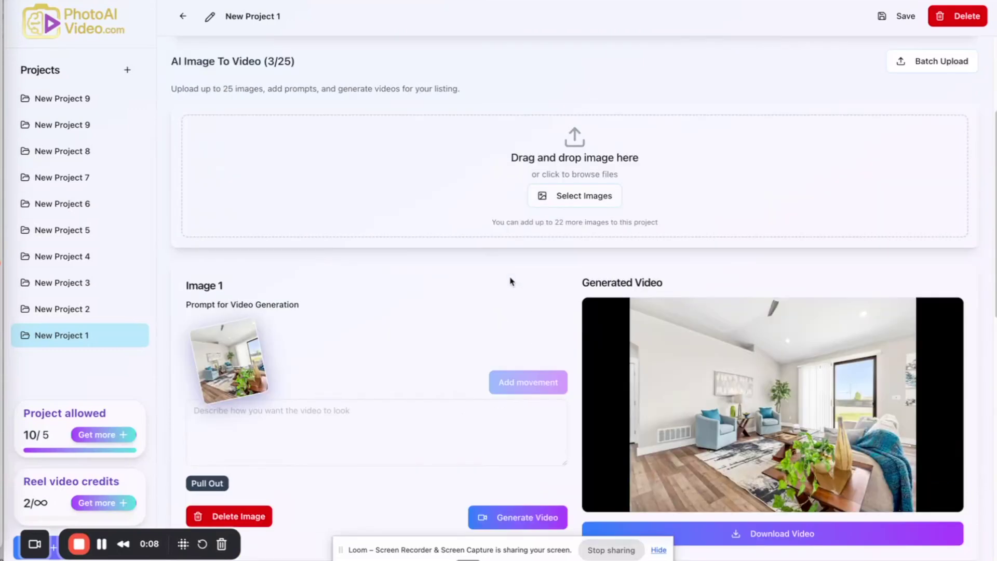
{"action": "scroll", "coordinate": [507, 279], "scroll_direction": "down", "scroll_amount": 5}
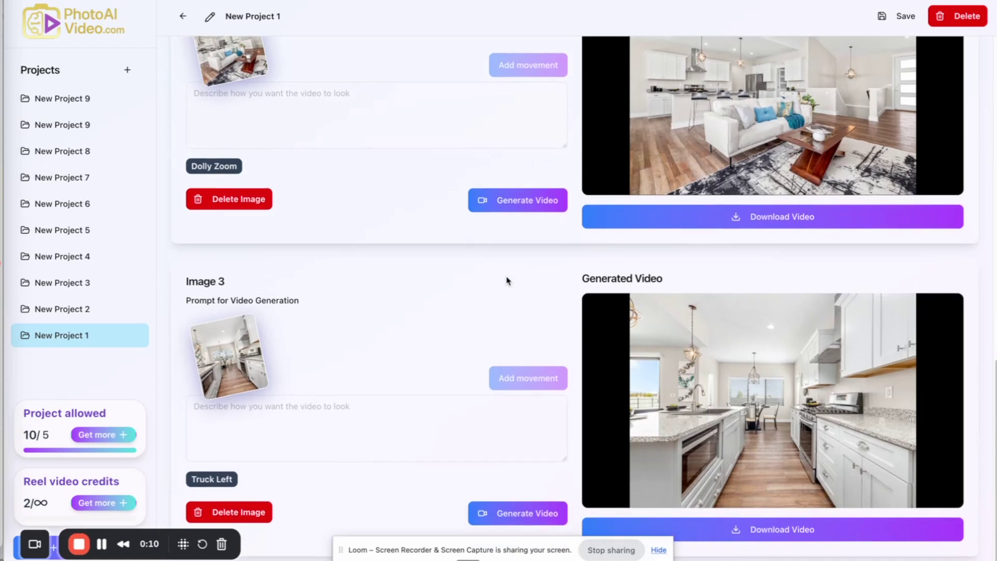
{"action": "scroll", "coordinate": [478, 280], "scroll_direction": "up", "scroll_amount": 15}
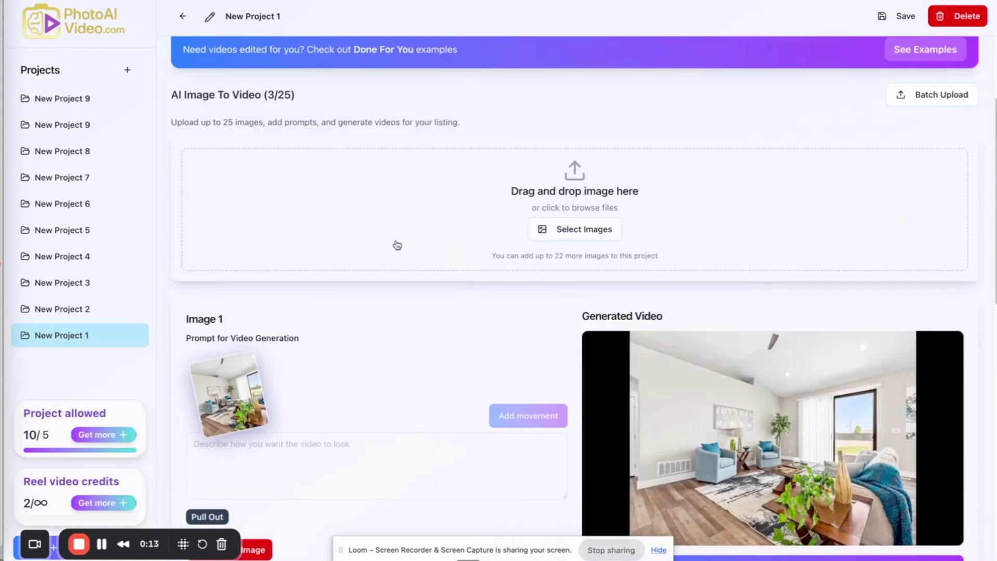
{"action": "scroll", "coordinate": [396, 245], "scroll_direction": "up", "scroll_amount": 3}
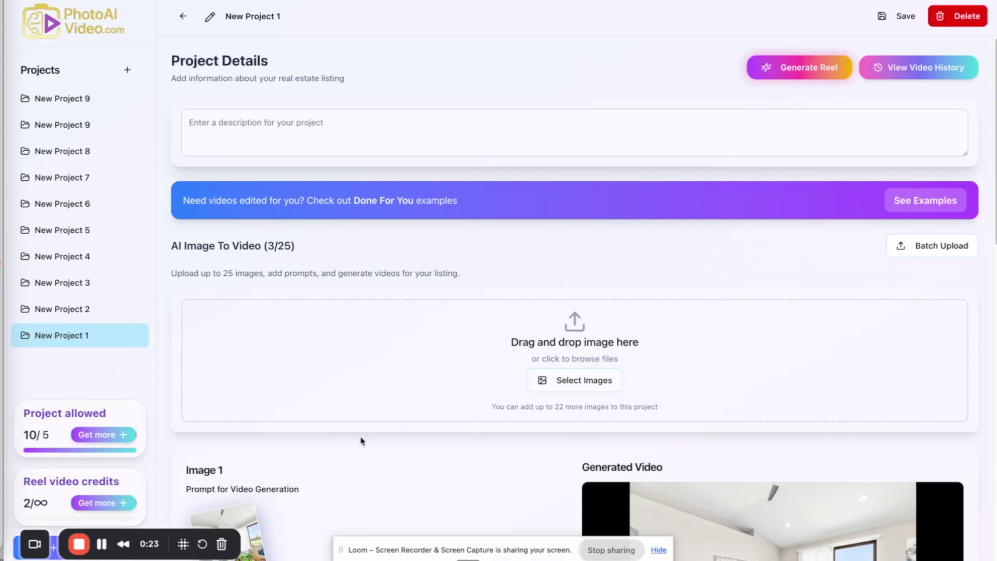
{"action": "left_click", "coordinate": [574, 383]}
From photoaivideo > Images 623-E-Fredonia, pick 08-Photo-8.jpg for upload
{"action": "scroll", "coordinate": [574, 384], "scroll_direction": "down", "scroll_amount": 5}
{"action": "scroll", "coordinate": [478, 367], "scroll_direction": "down", "scroll_amount": 10}
{"action": "scroll", "coordinate": [478, 358], "scroll_direction": "down", "scroll_amount": 5}
{"action": "scroll", "coordinate": [469, 347], "scroll_direction": "up", "scroll_amount": 6}
{"action": "left_click", "coordinate": [550, 332]}
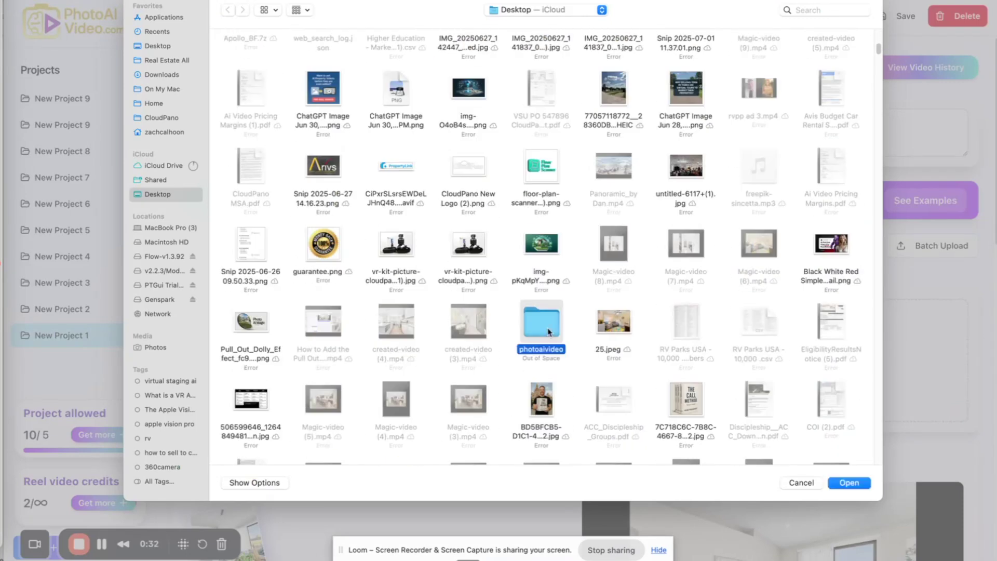
{"action": "double_click", "coordinate": [548, 332]}
{"action": "left_click", "coordinate": [245, 63]}
{"action": "double_click", "coordinate": [246, 64]}
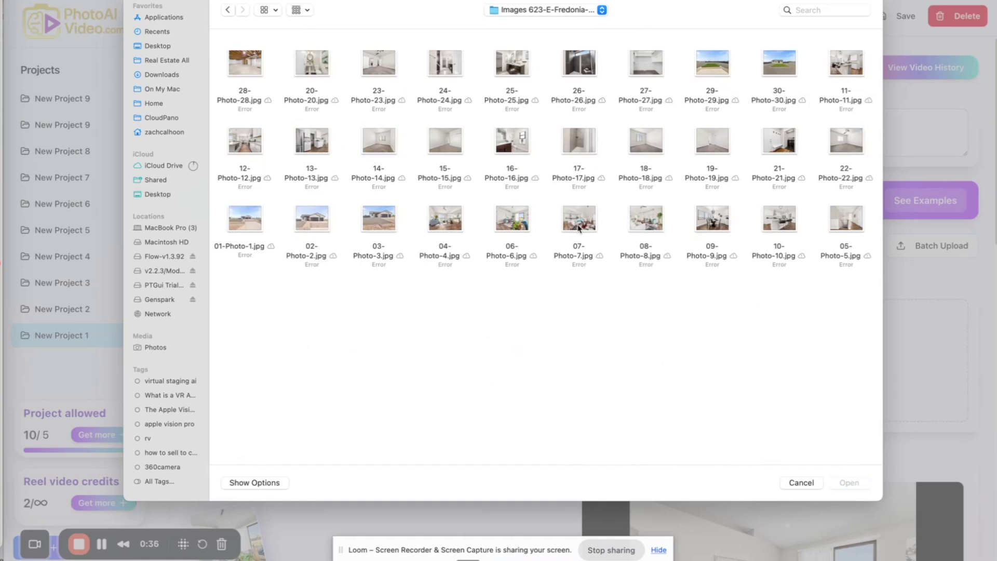
{"action": "double_click", "coordinate": [648, 227]}
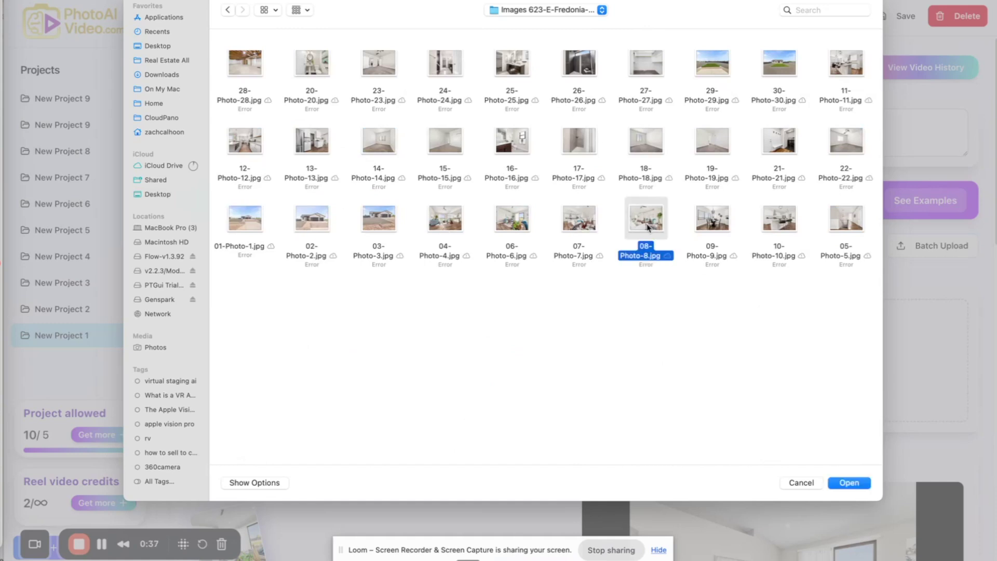
{"action": "scroll", "coordinate": [547, 451], "scroll_direction": "down", "scroll_amount": 1}
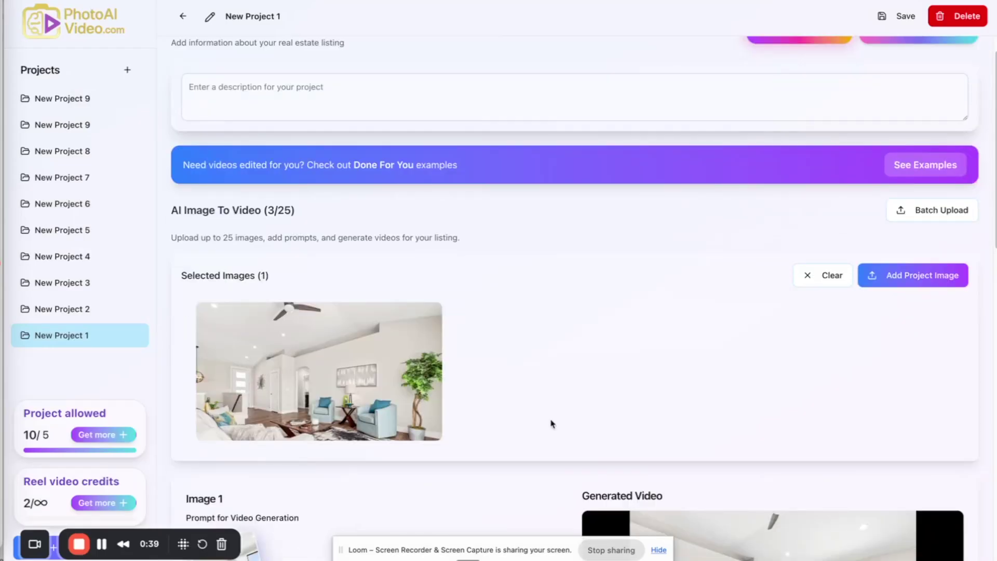
Add the selected living-room photo to New Project 1 and scroll to its Image 4 card
{"action": "left_click", "coordinate": [936, 278]}
{"action": "scroll", "coordinate": [590, 411], "scroll_direction": "down", "scroll_amount": 5}
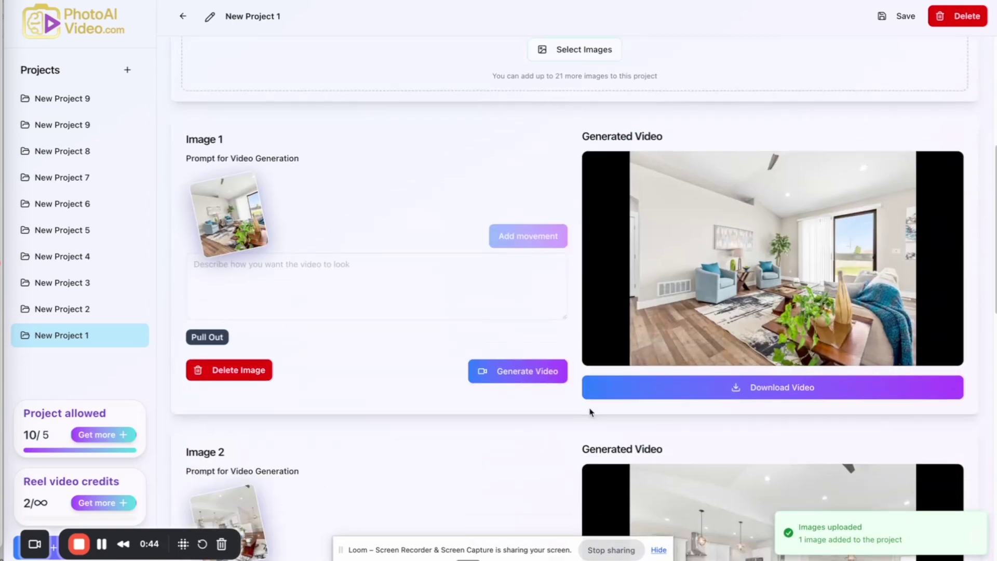
{"action": "scroll", "coordinate": [589, 412], "scroll_direction": "down", "scroll_amount": 15}
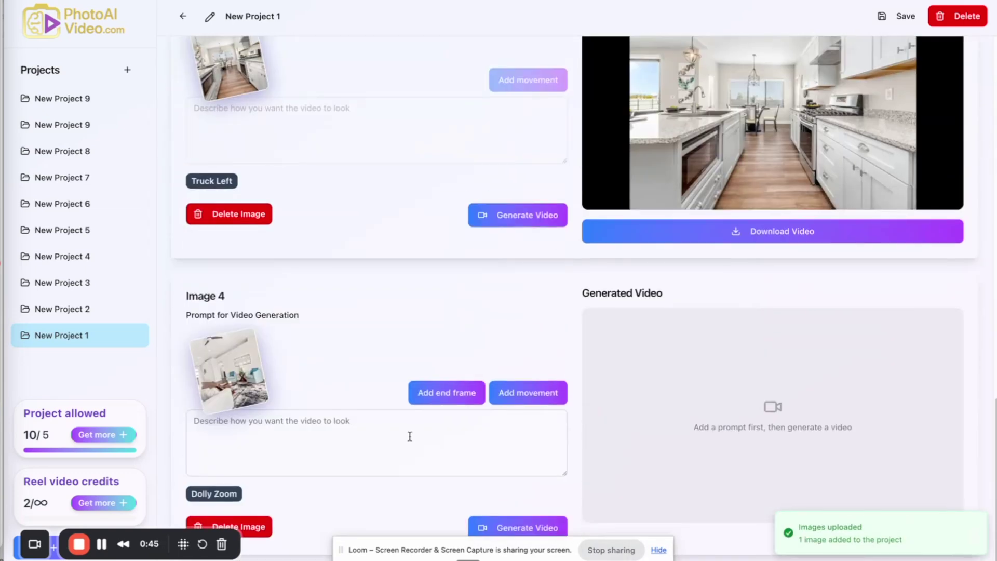
{"action": "scroll", "coordinate": [370, 229], "scroll_direction": "up", "scroll_amount": 9}
{"action": "scroll", "coordinate": [410, 238], "scroll_direction": "down", "scroll_amount": 9}
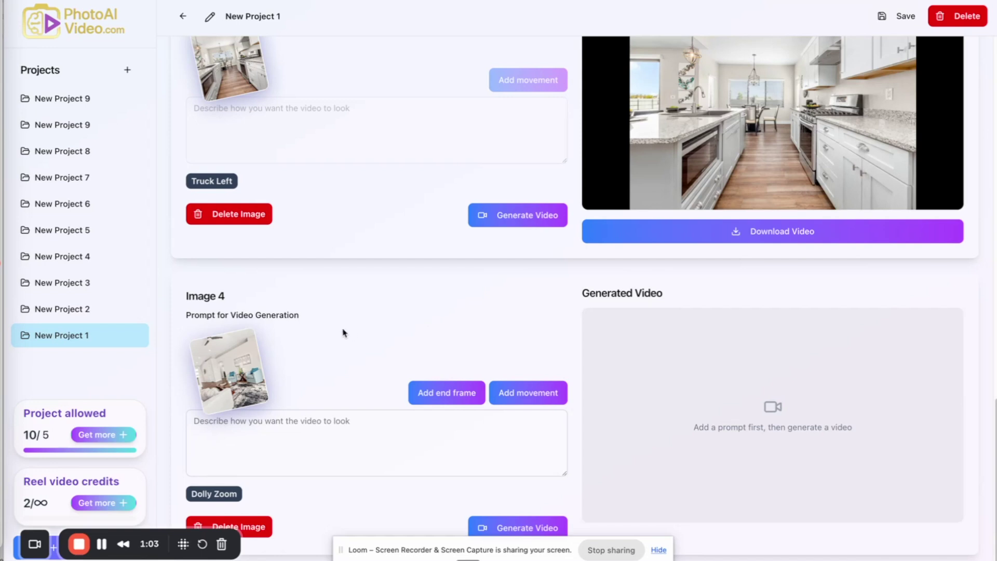
Keep Dolly Zoom as Image 4's camera movement and start generating its video
{"action": "mouse_move", "coordinate": [220, 494]}
{"action": "left_click", "coordinate": [508, 397]}
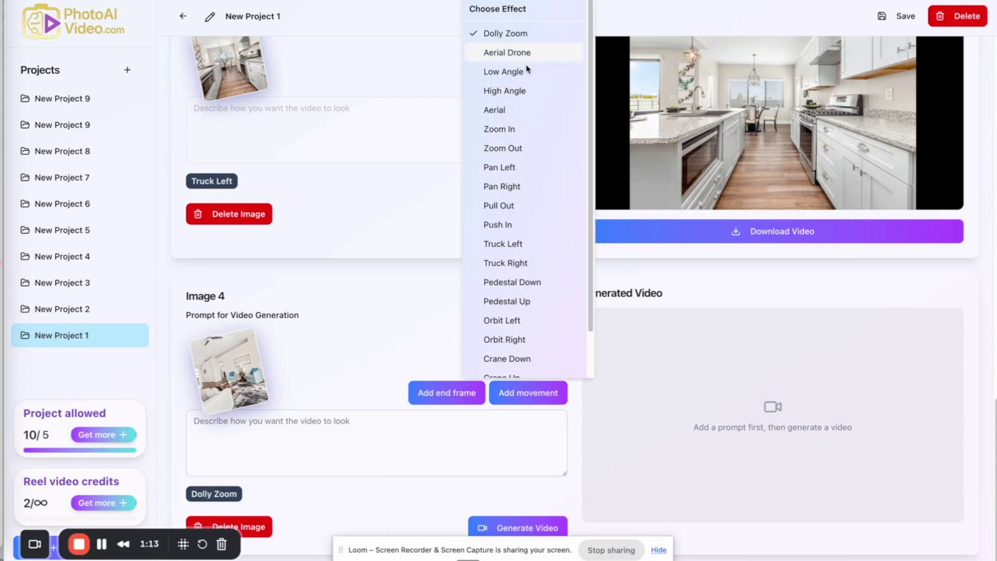
{"action": "scroll", "coordinate": [532, 156], "scroll_direction": "down", "scroll_amount": 2}
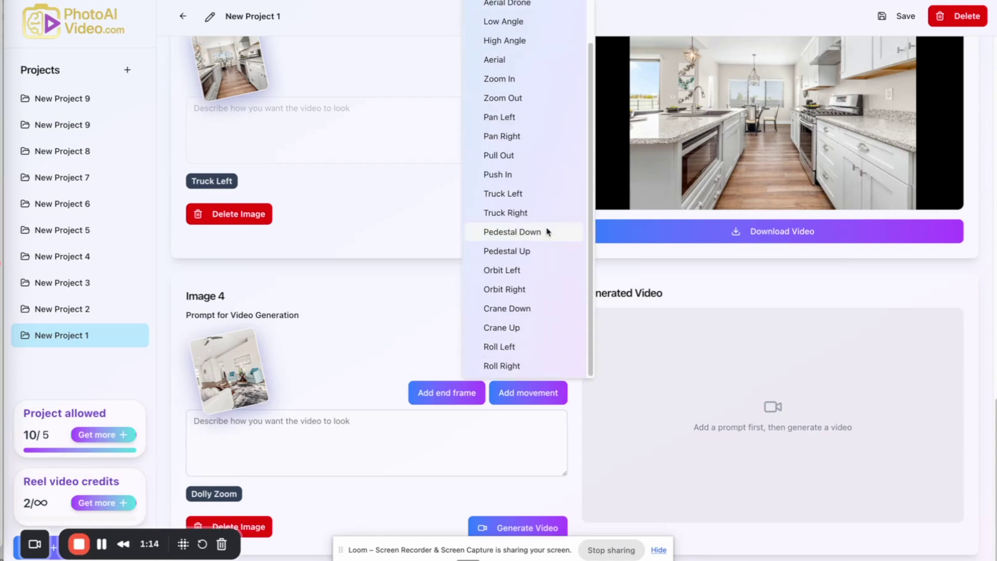
{"action": "left_click", "coordinate": [405, 321]}
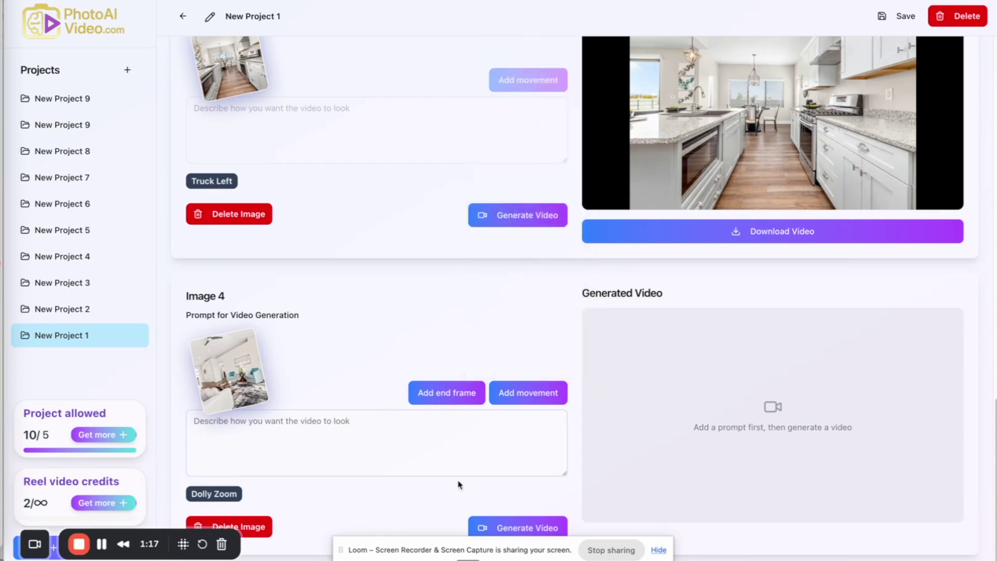
{"action": "left_click", "coordinate": [505, 528]}
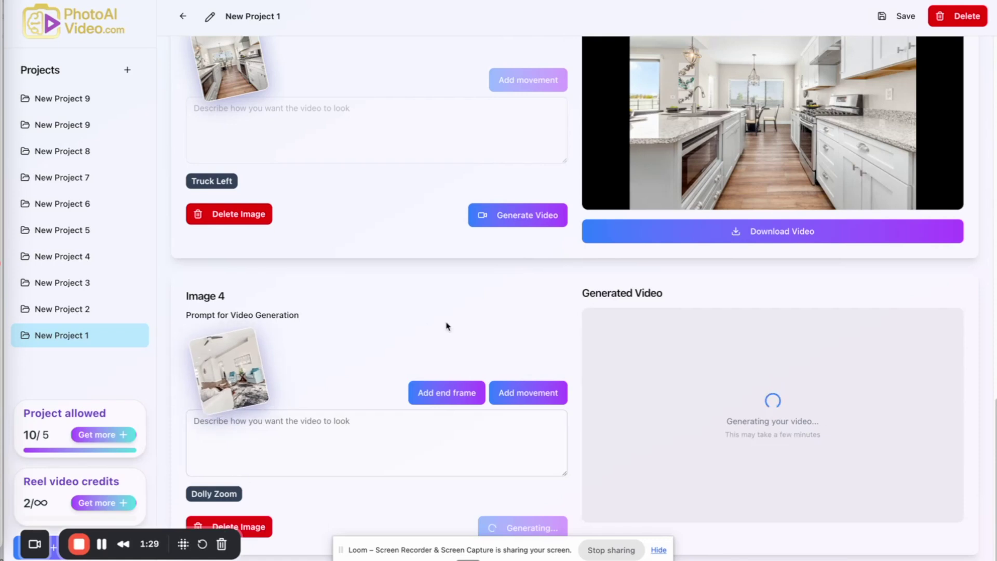
Play Image 1's generated clip and pause it partway through
{"action": "scroll", "coordinate": [423, 330], "scroll_direction": "up", "scroll_amount": 1}
{"action": "scroll", "coordinate": [420, 331], "scroll_direction": "up", "scroll_amount": 15}
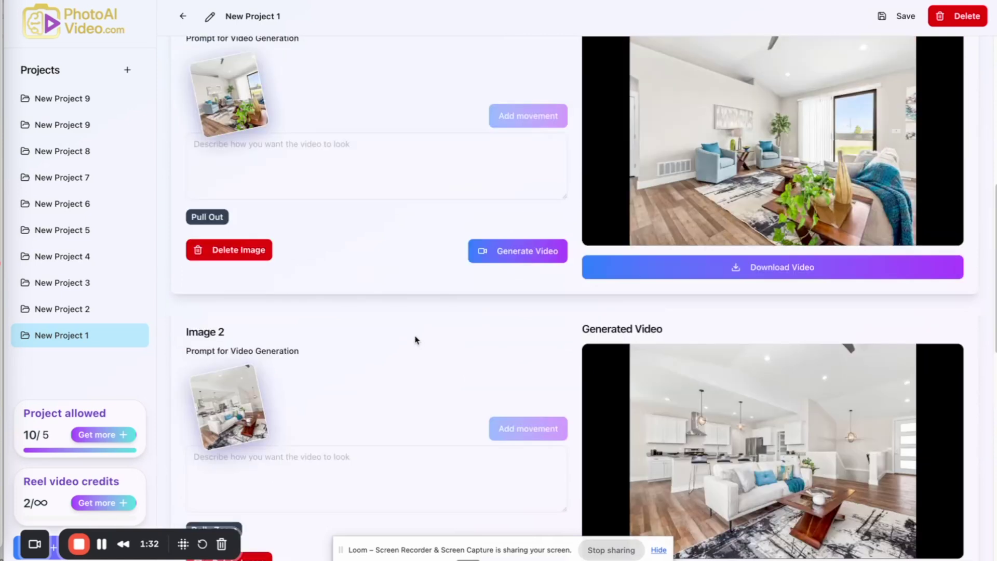
{"action": "scroll", "coordinate": [407, 249], "scroll_direction": "up", "scroll_amount": 1}
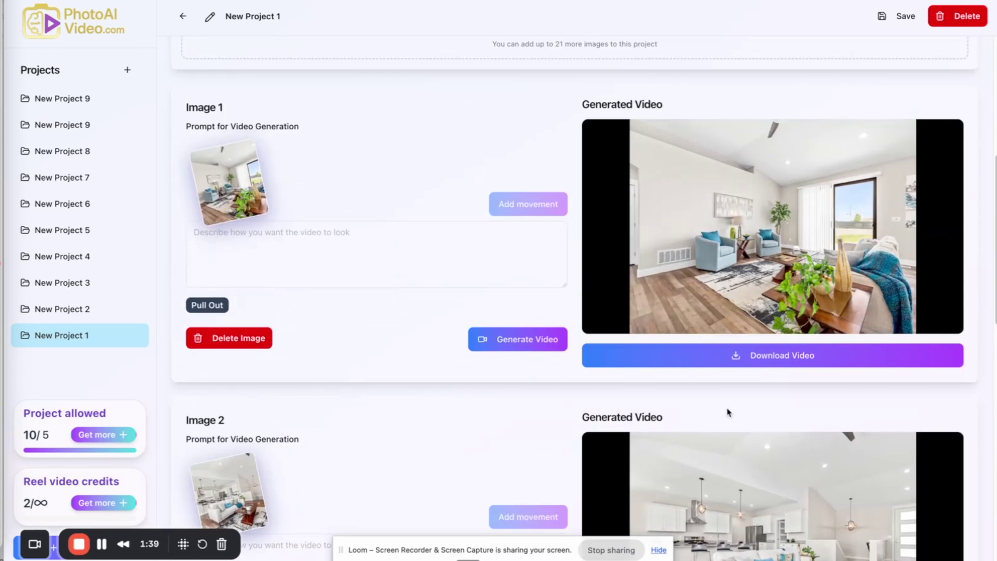
{"action": "left_click", "coordinate": [601, 315]}
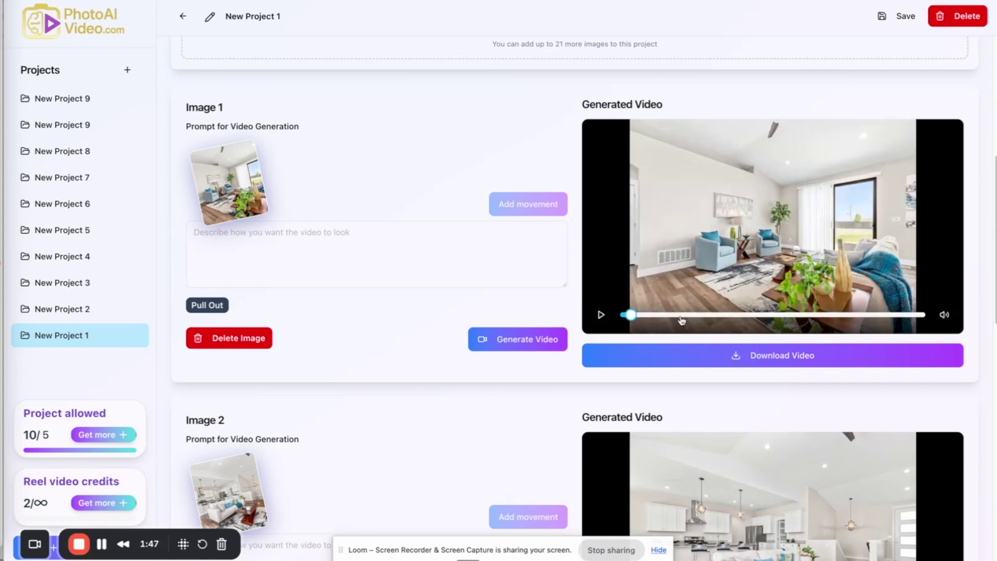
{"action": "left_click", "coordinate": [600, 315]}
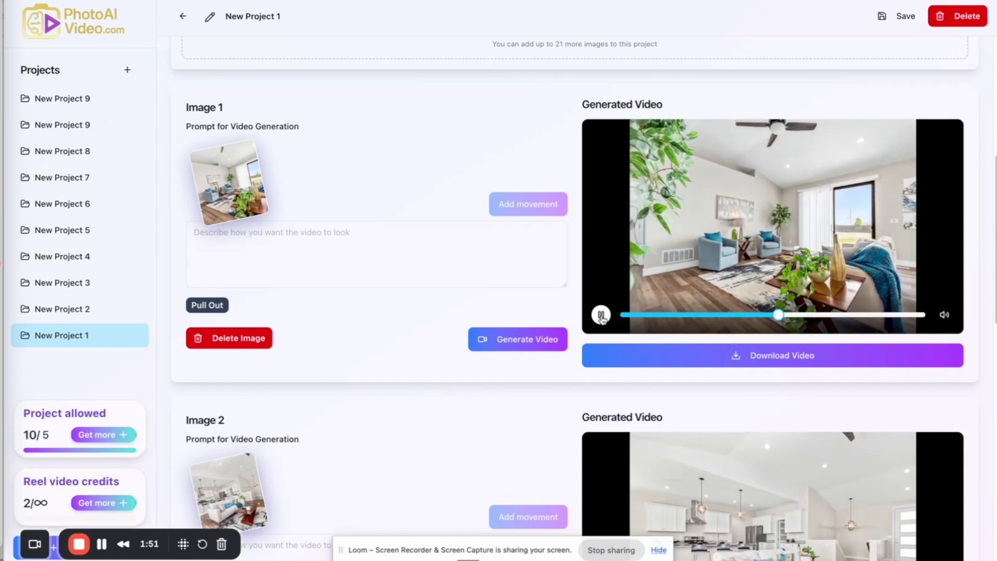
{"action": "left_click", "coordinate": [601, 316]}
Play Image 2's generated clip
{"action": "scroll", "coordinate": [609, 348], "scroll_direction": "down", "scroll_amount": 4}
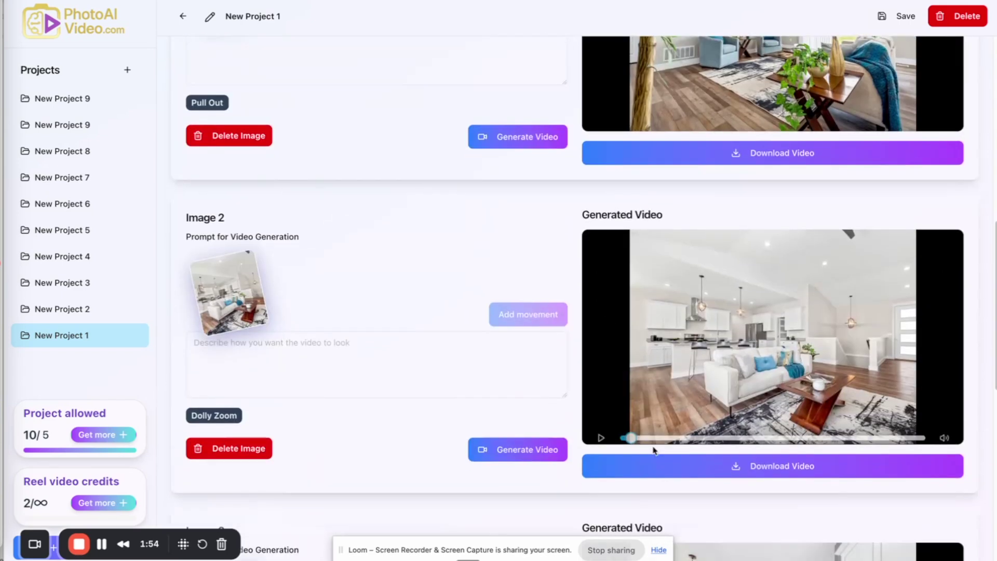
{"action": "left_click", "coordinate": [600, 426]}
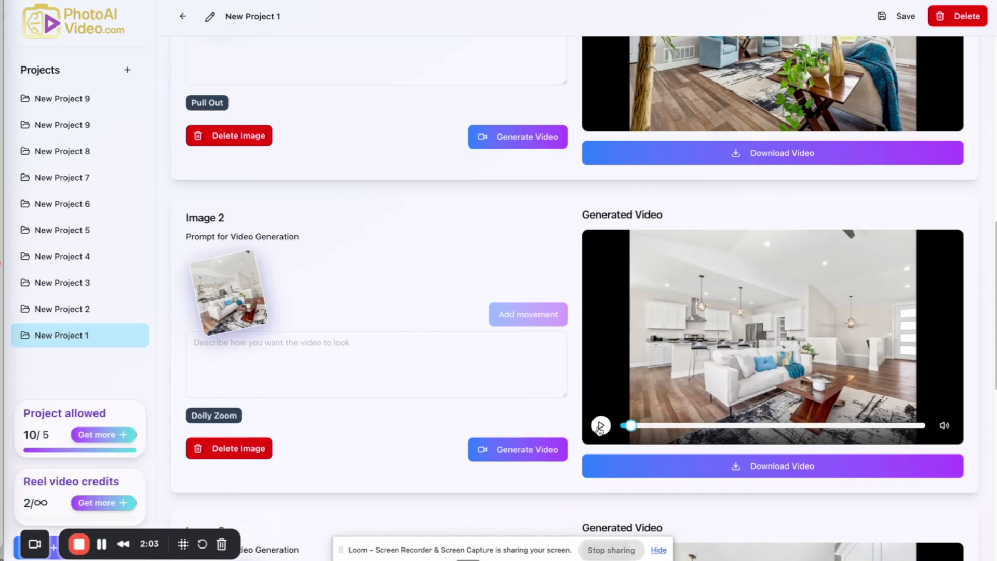
{"action": "scroll", "coordinate": [631, 362], "scroll_direction": "down", "scroll_amount": 8}
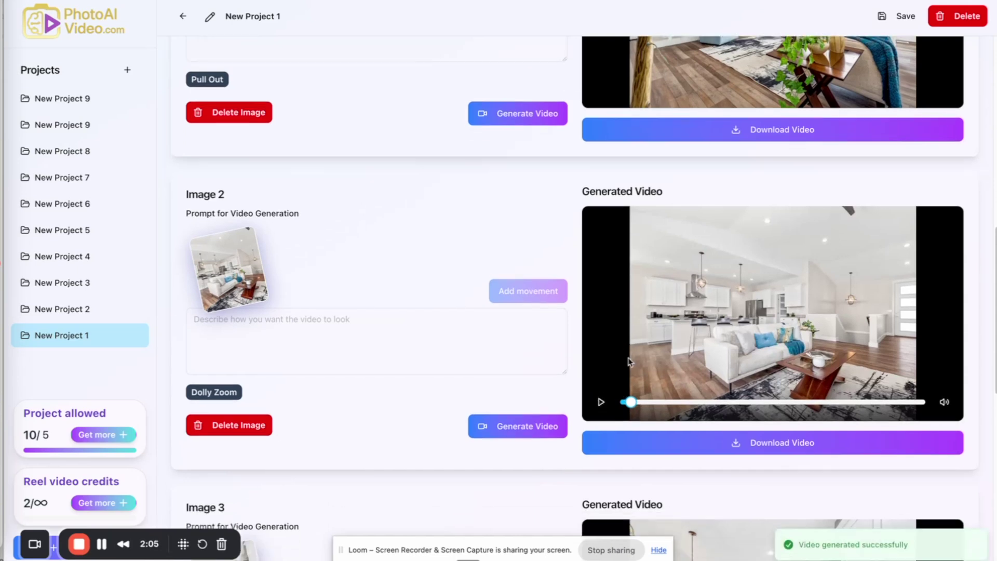
{"action": "scroll", "coordinate": [318, 318], "scroll_direction": "up", "scroll_amount": 1}
{"action": "scroll", "coordinate": [946, 160], "scroll_direction": "up", "scroll_amount": 3}
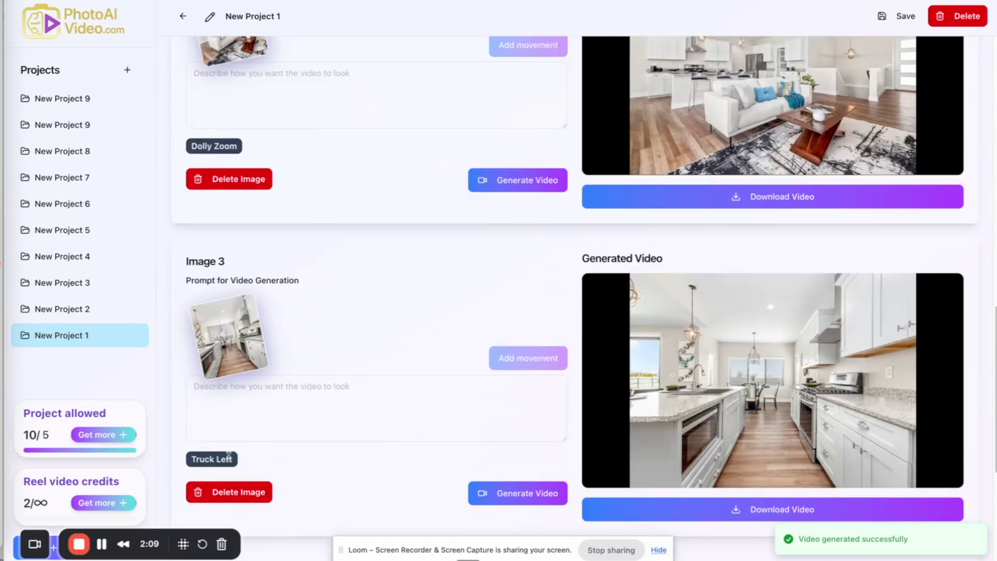
{"action": "left_click", "coordinate": [600, 469]}
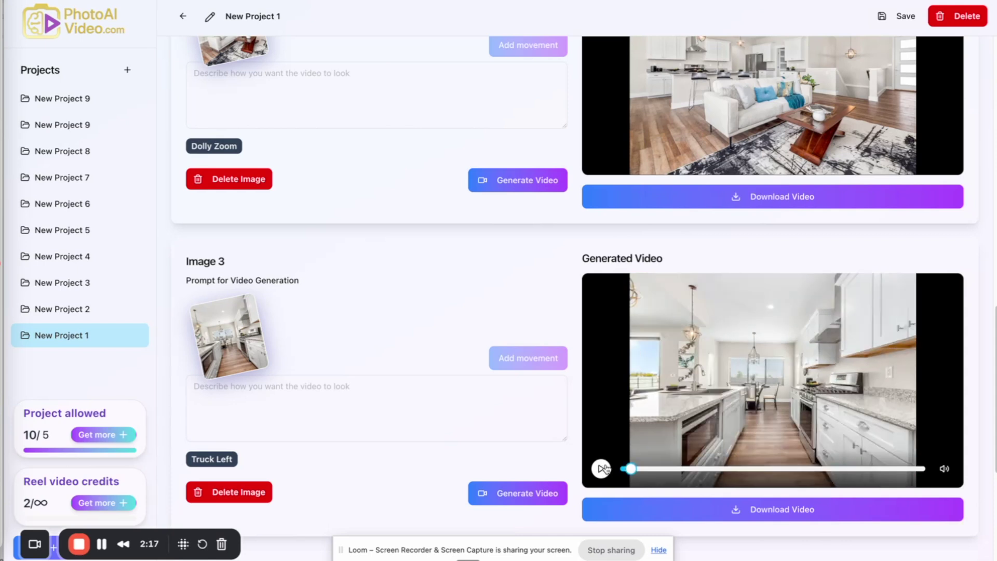
{"action": "scroll", "coordinate": [467, 340], "scroll_direction": "down", "scroll_amount": 4}
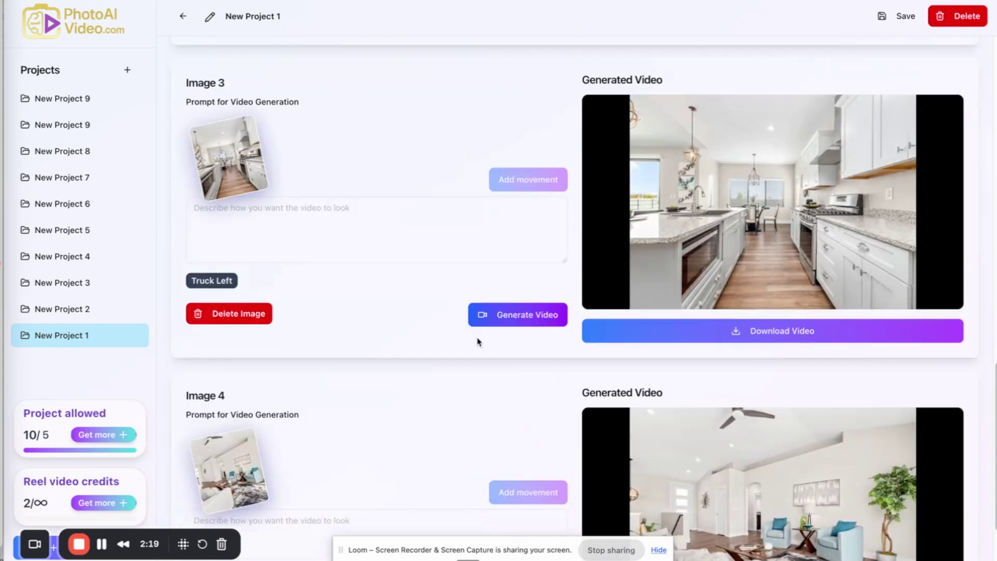
{"action": "scroll", "coordinate": [468, 332], "scroll_direction": "down", "scroll_amount": 3}
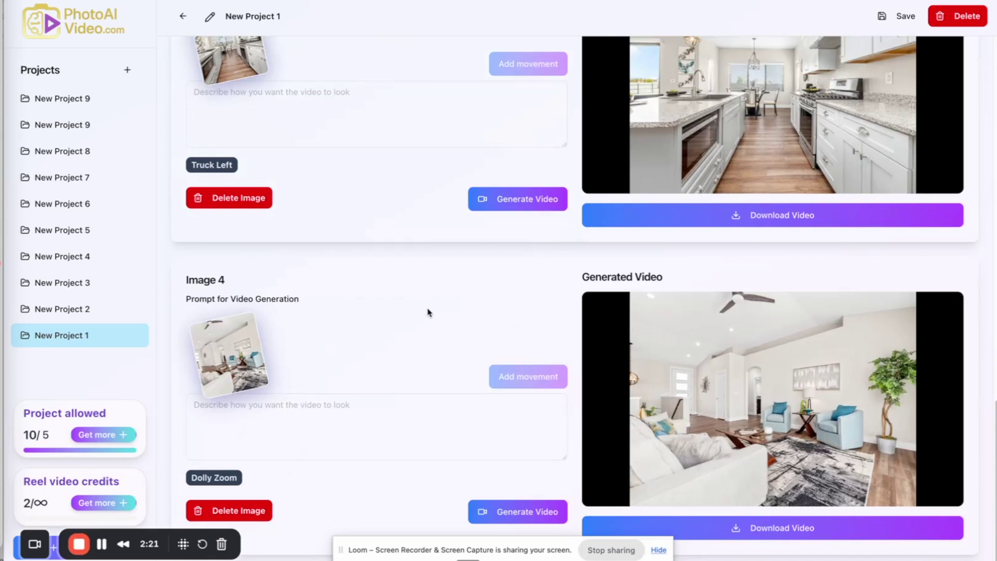
{"action": "mouse_move", "coordinate": [596, 485]}
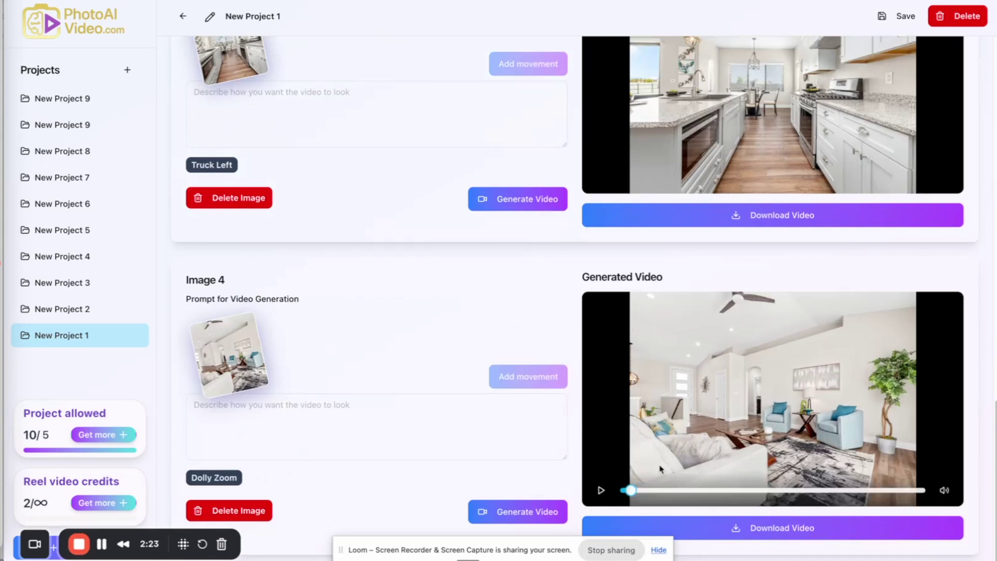
{"action": "left_click", "coordinate": [602, 486]}
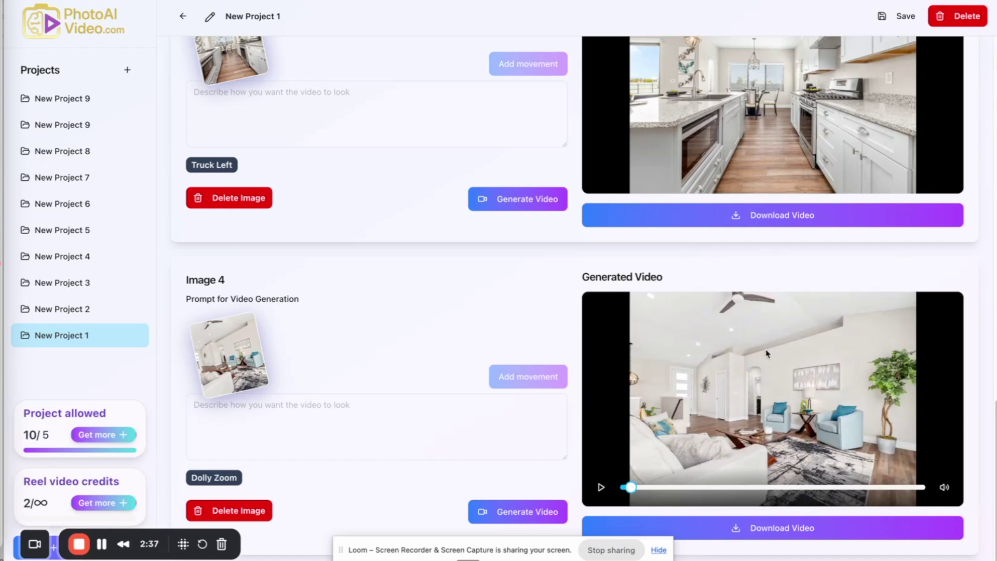
{"action": "scroll", "coordinate": [747, 353], "scroll_direction": "up", "scroll_amount": 2}
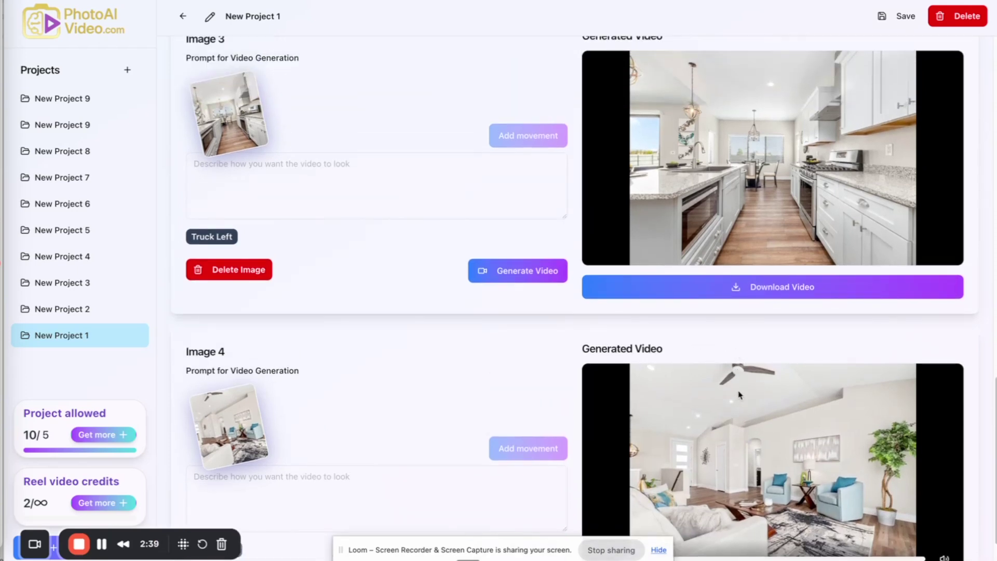
{"action": "scroll", "coordinate": [725, 492], "scroll_direction": "down", "scroll_amount": 2}
{"action": "scroll", "coordinate": [727, 509], "scroll_direction": "up", "scroll_amount": 5}
{"action": "scroll", "coordinate": [732, 494], "scroll_direction": "up", "scroll_amount": 20}
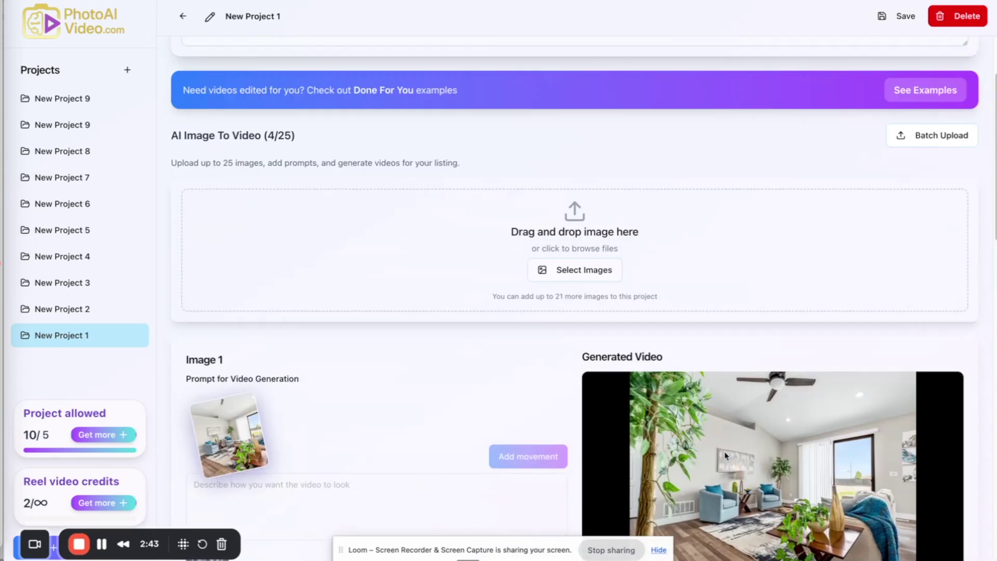
{"action": "scroll", "coordinate": [741, 446], "scroll_direction": "up", "scroll_amount": 3}
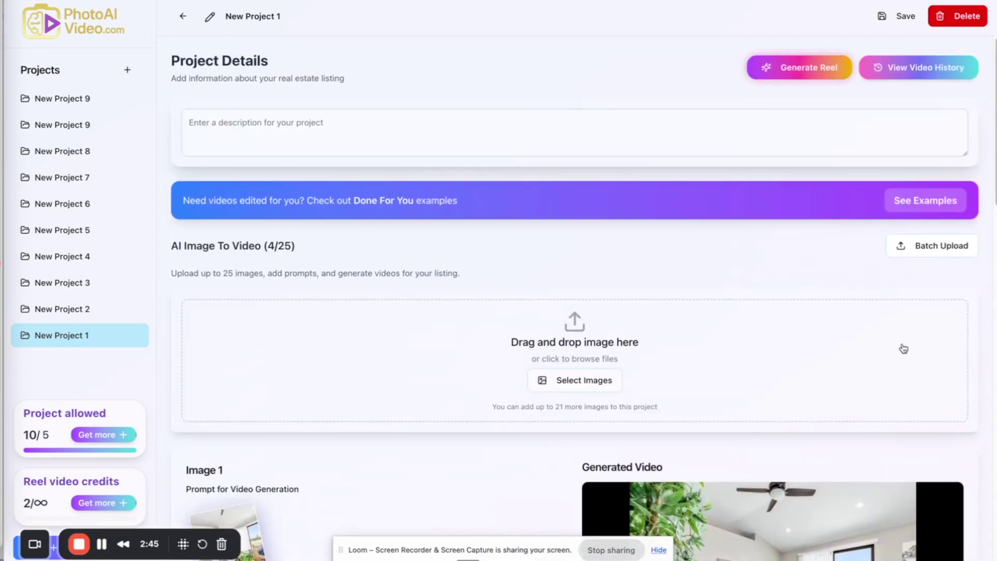
Open the reel compiler and preview clips video-2, video-3 and video-4
{"action": "left_click", "coordinate": [805, 71]}
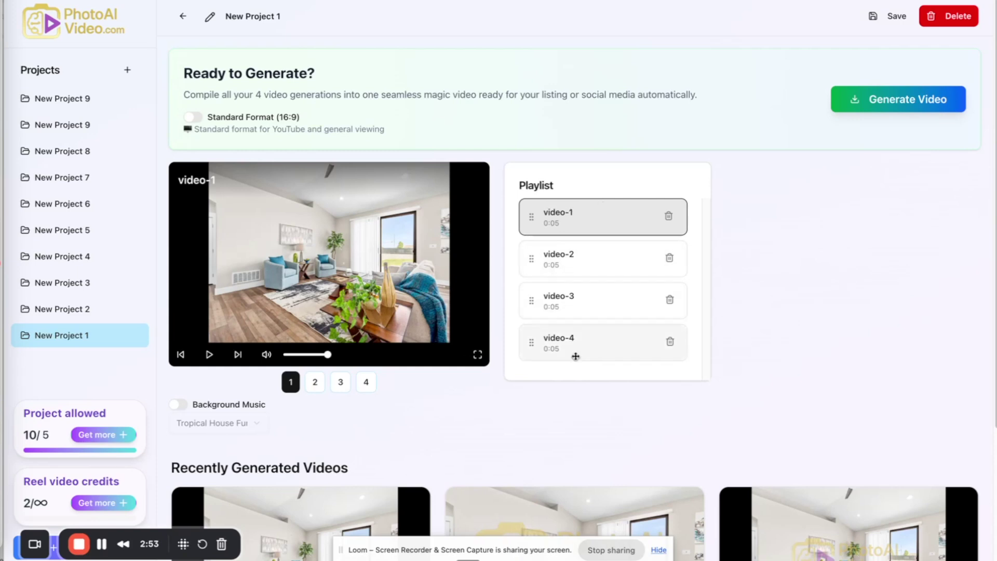
{"action": "left_click", "coordinate": [315, 381]}
{"action": "left_click", "coordinate": [340, 382]}
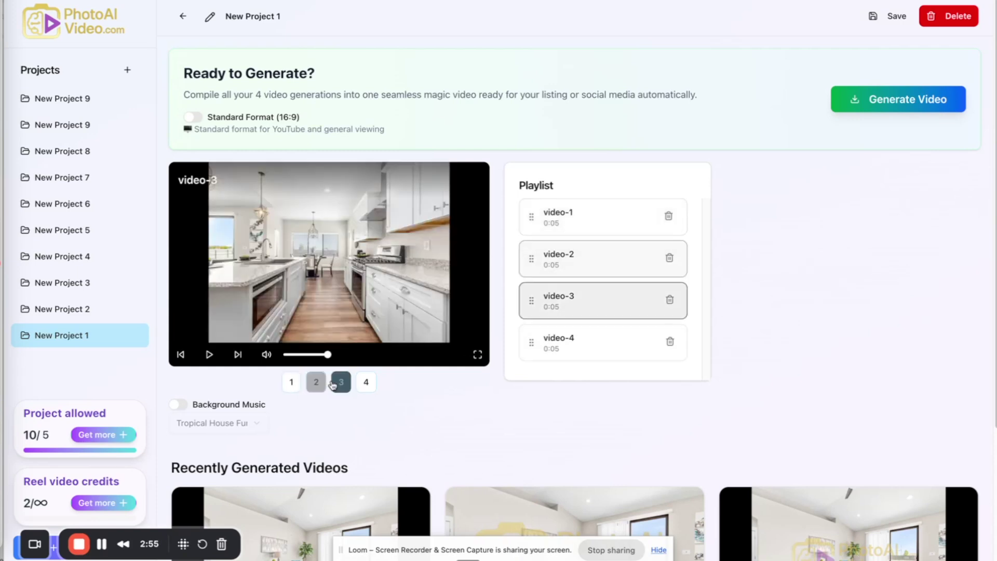
{"action": "left_click", "coordinate": [367, 383]}
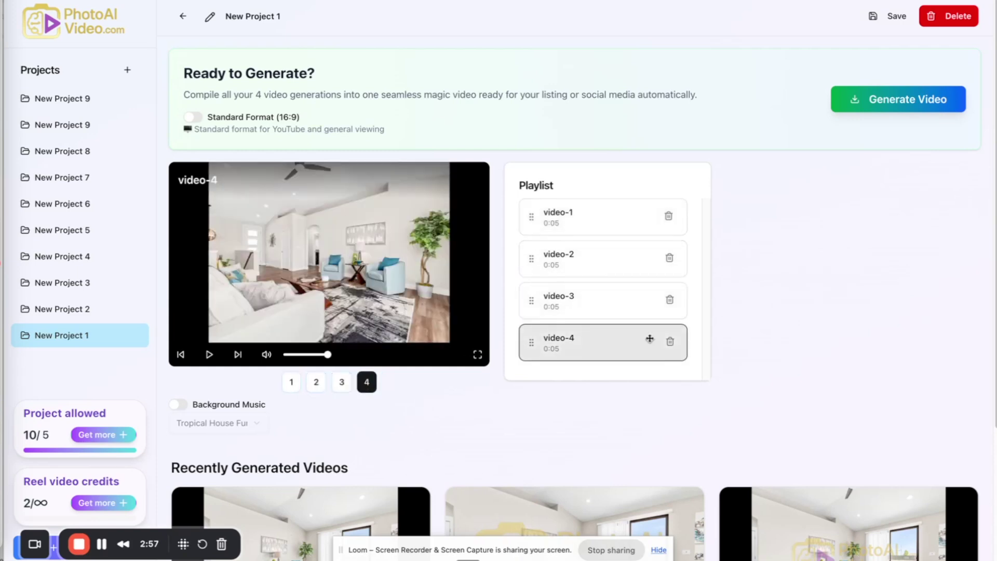
Move the kitchen clip video-3 to the last playlist slot and enable background music
{"action": "left_click", "coordinate": [530, 300]}
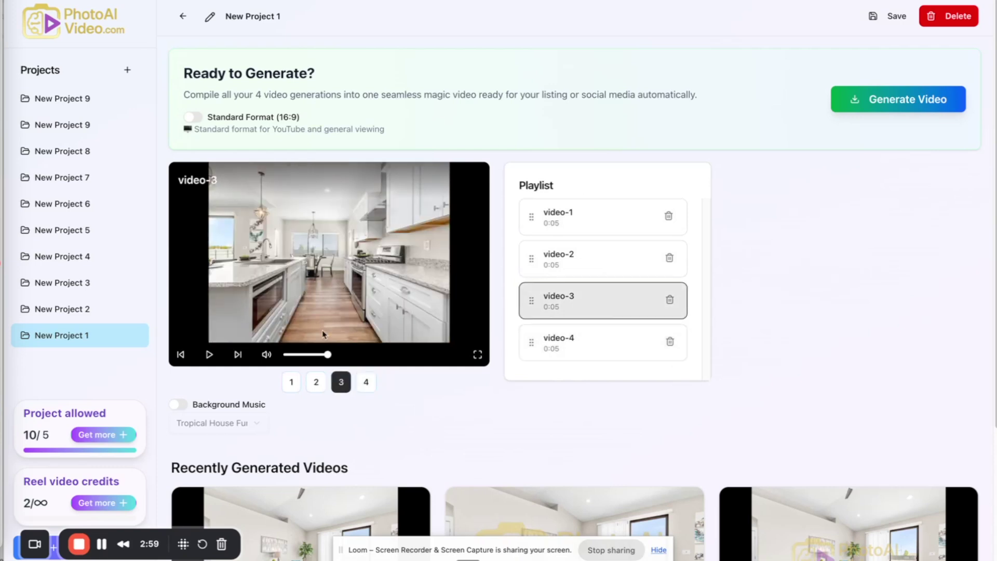
{"action": "left_click_drag", "start_coordinate": [531, 303], "coordinate": [530, 345]}
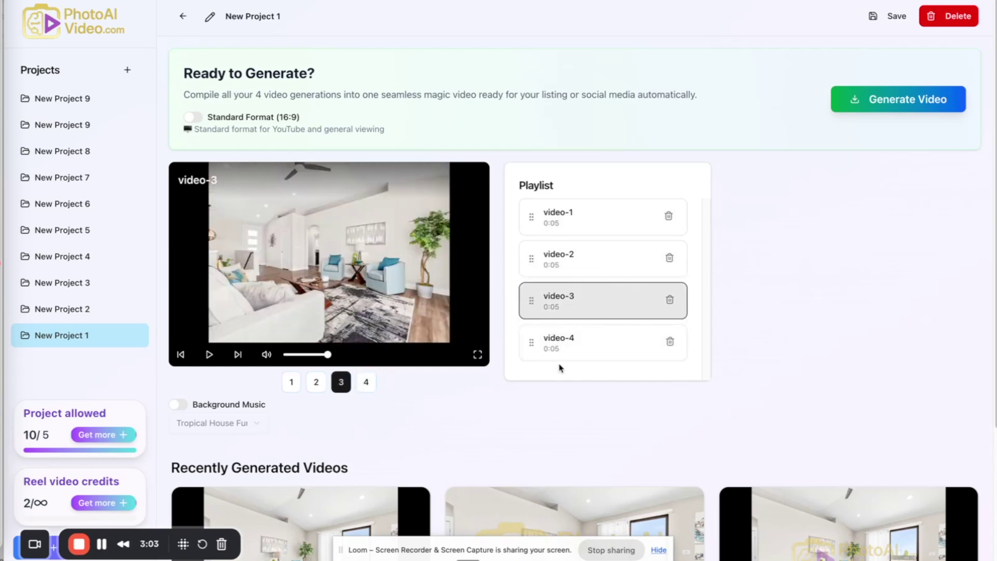
{"action": "left_click", "coordinate": [366, 382]}
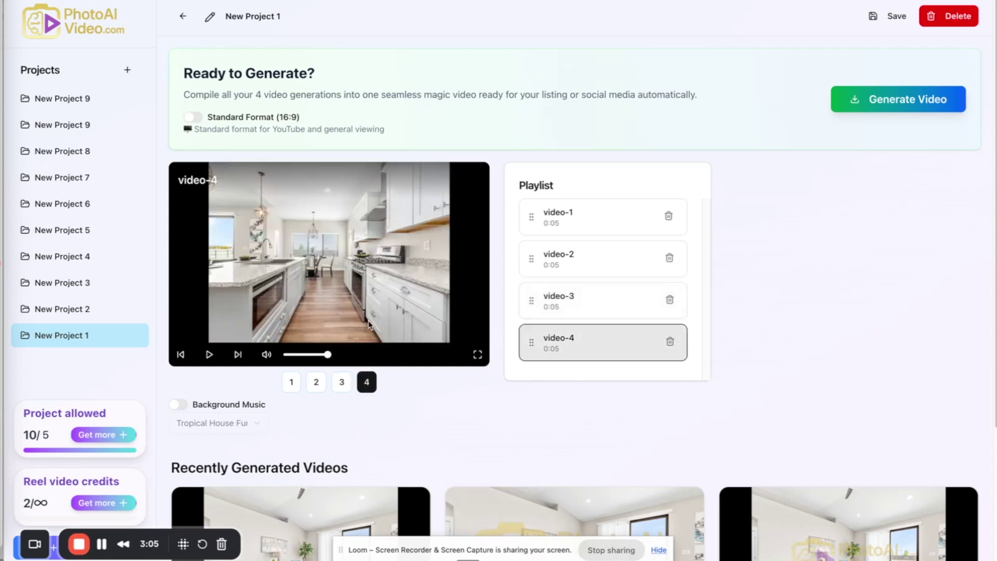
{"action": "left_click", "coordinate": [182, 404]}
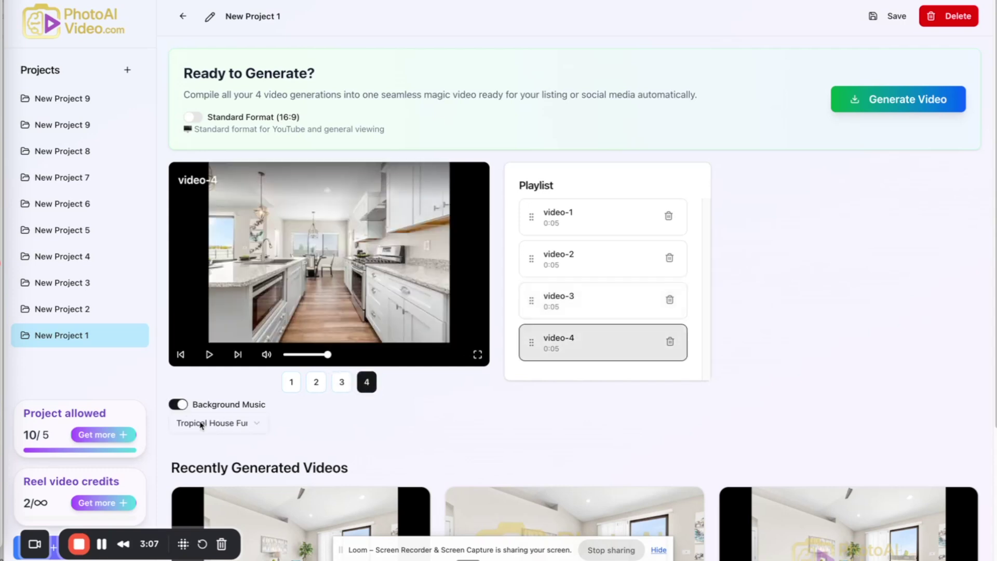
Keep the Tropical House Funny Dance track and leave the format at Standard 16:9
{"action": "left_click", "coordinate": [202, 424]}
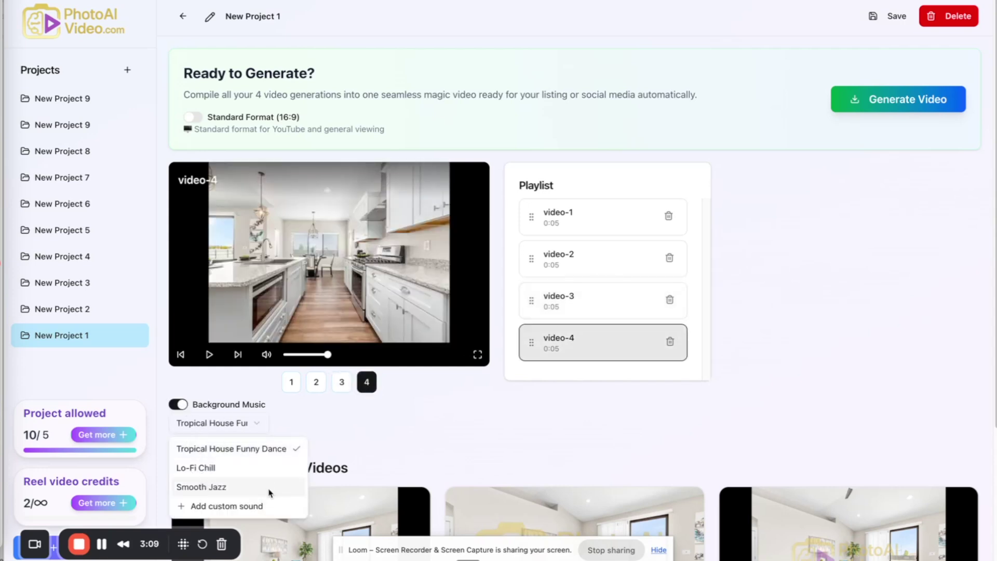
{"action": "left_click", "coordinate": [441, 443]}
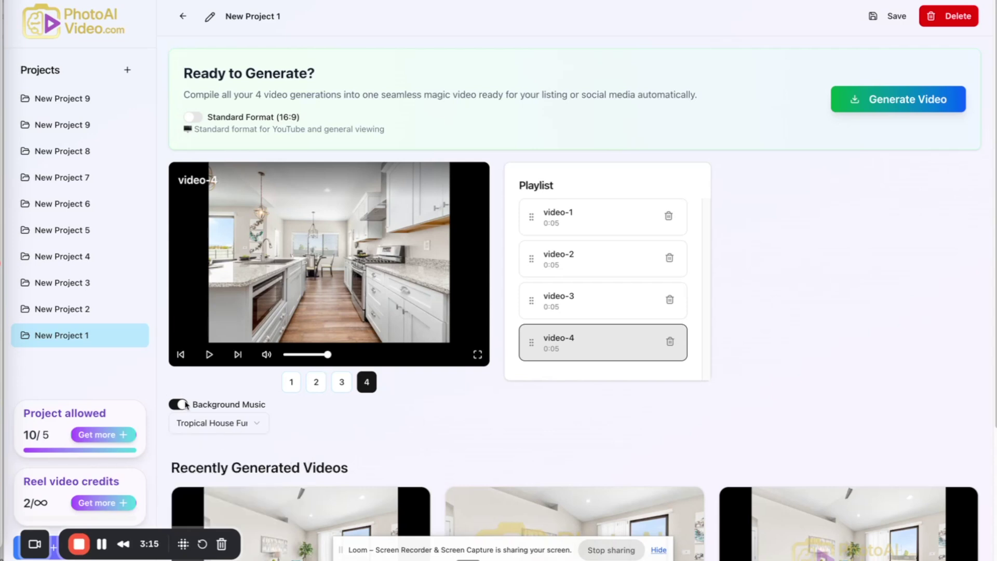
{"action": "left_click", "coordinate": [193, 117]}
{"action": "left_click", "coordinate": [193, 118]}
{"action": "left_click", "coordinate": [191, 118]}
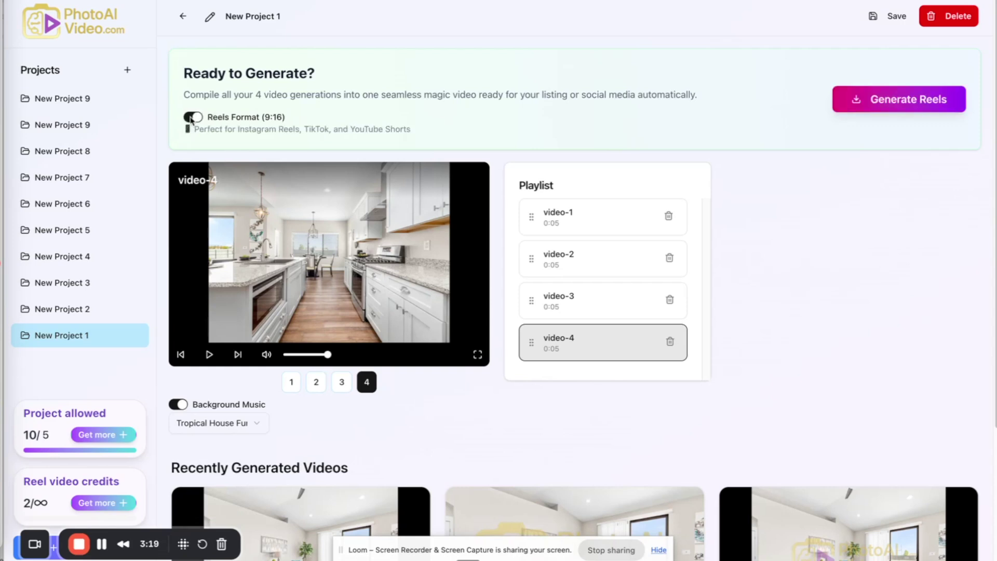
{"action": "left_click", "coordinate": [195, 119]}
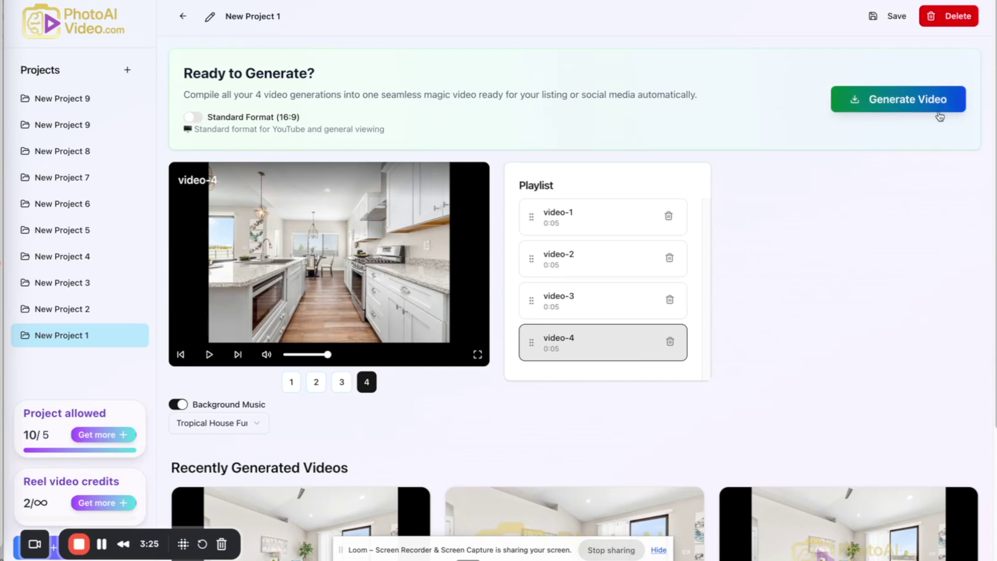
Compile the four clips with Tropical House music into one 16:9 magic video
{"action": "left_click", "coordinate": [914, 108]}
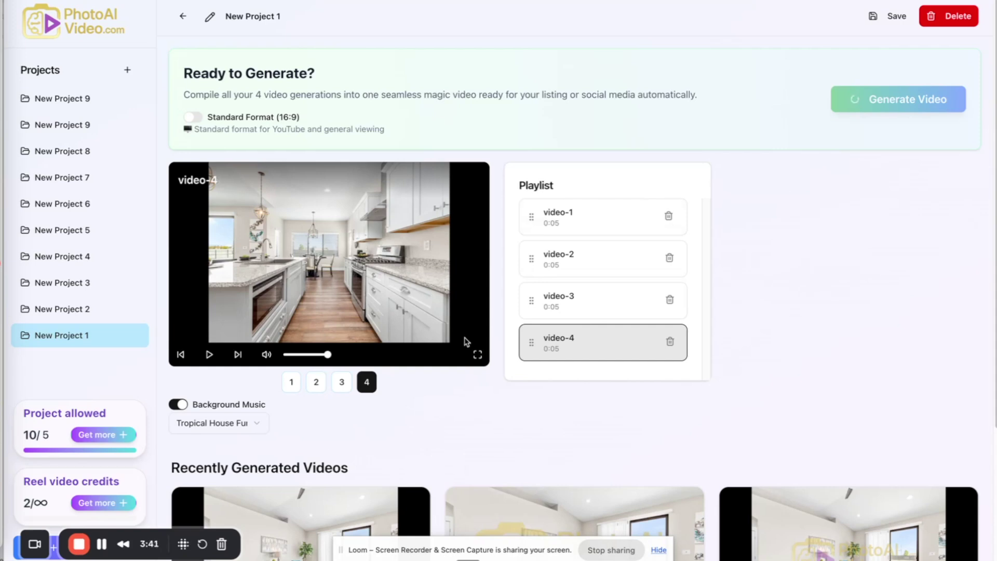
{"action": "scroll", "coordinate": [458, 301], "scroll_direction": "down", "scroll_amount": 3}
{"action": "scroll", "coordinate": [519, 288], "scroll_direction": "down", "scroll_amount": 1}
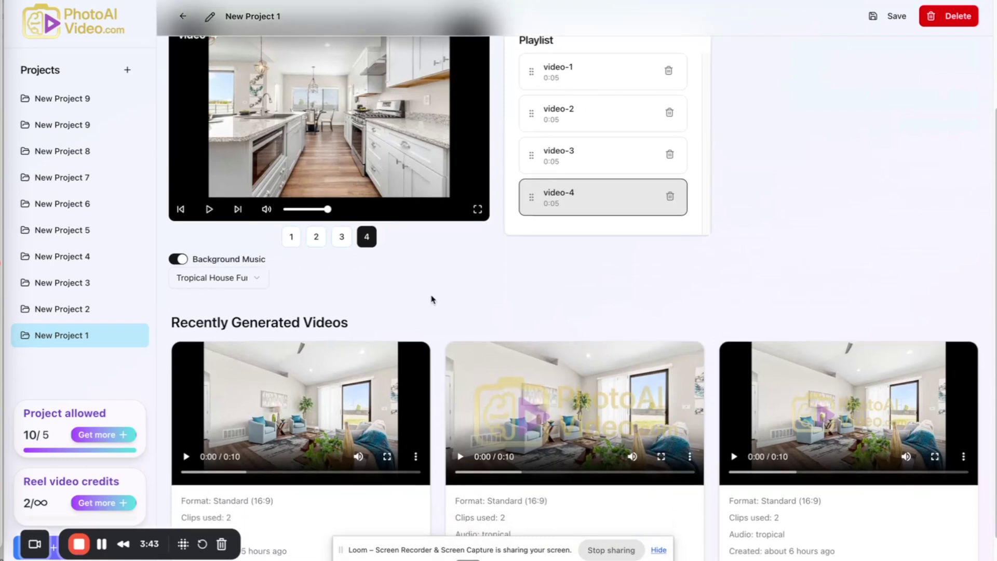
{"action": "scroll", "coordinate": [404, 311], "scroll_direction": "down", "scroll_amount": 1}
Save the compiled video to the Desktop as Magic-video (16).mp4
{"action": "scroll", "coordinate": [642, 322], "scroll_direction": "up", "scroll_amount": 4}
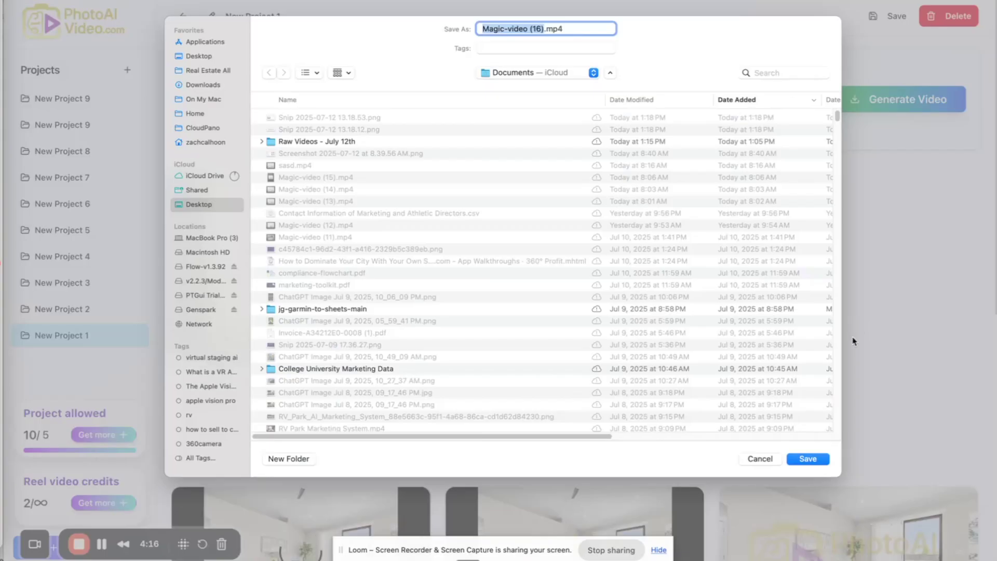
{"action": "left_click", "coordinate": [206, 57]}
{"action": "left_click", "coordinate": [818, 463]}
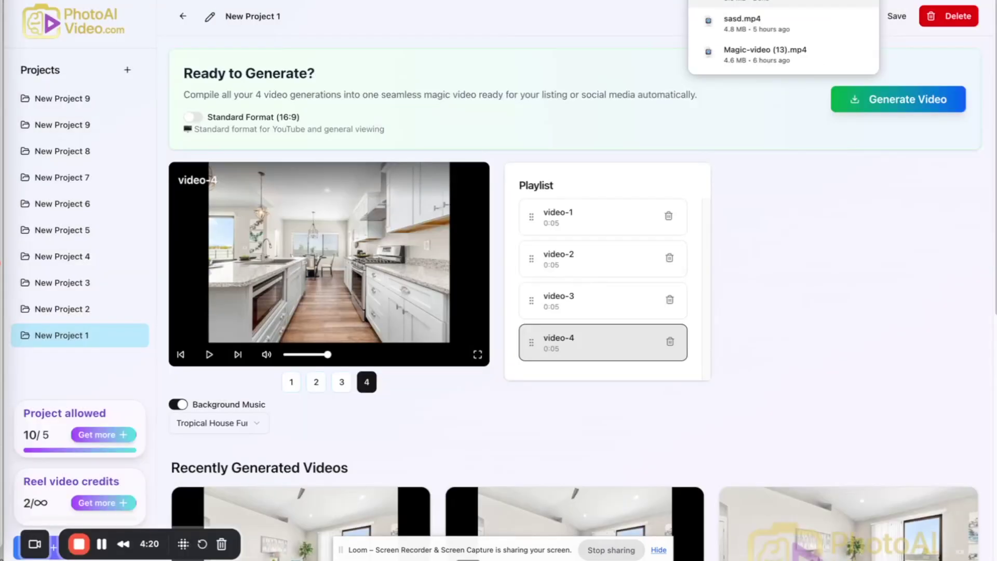
{"action": "left_click", "coordinate": [726, 20]}
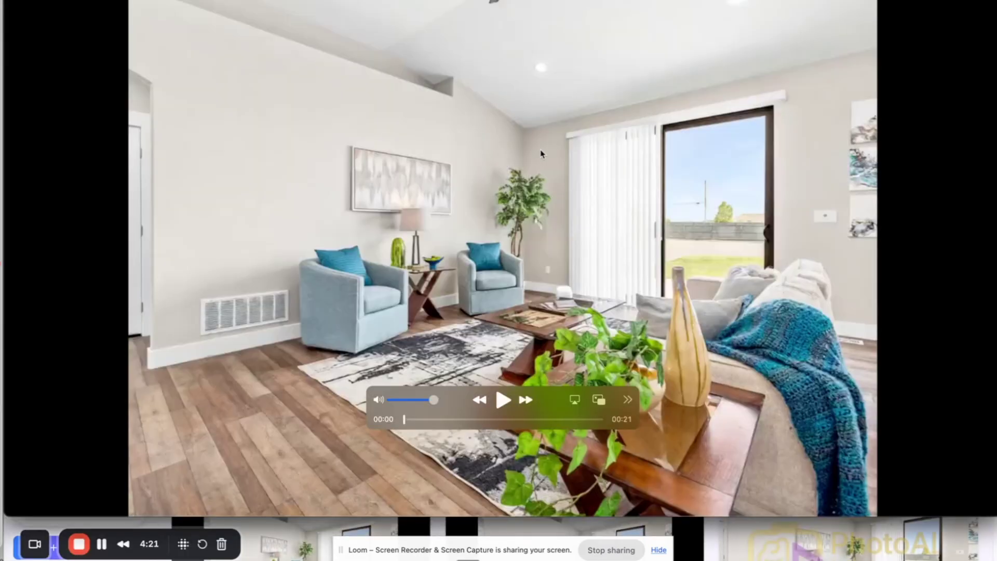
Play the 0:21 house tour in QuickTime Player nearly to the end, then close it
{"action": "left_click", "coordinate": [498, 405]}
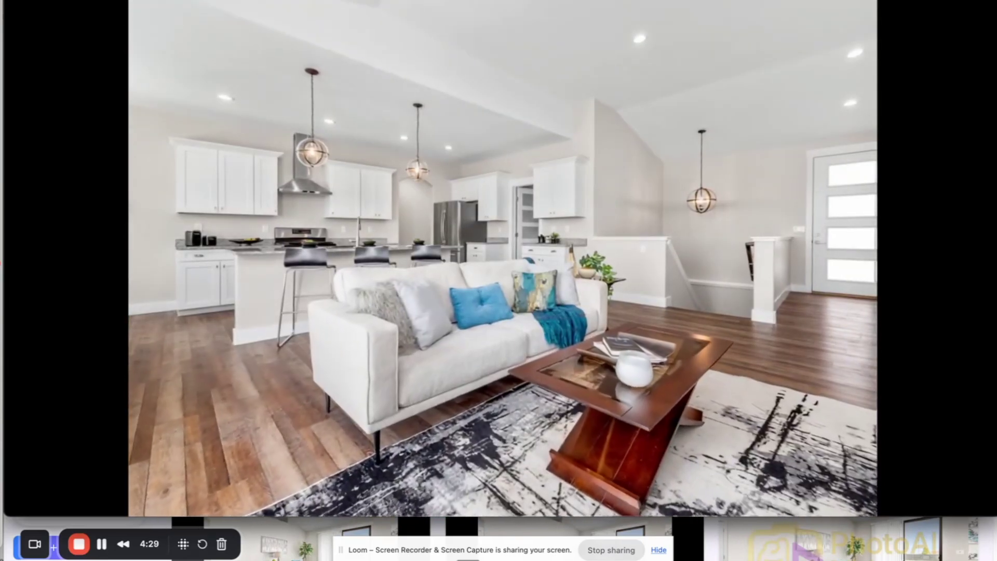
{"action": "mouse_move", "coordinate": [508, 400]}
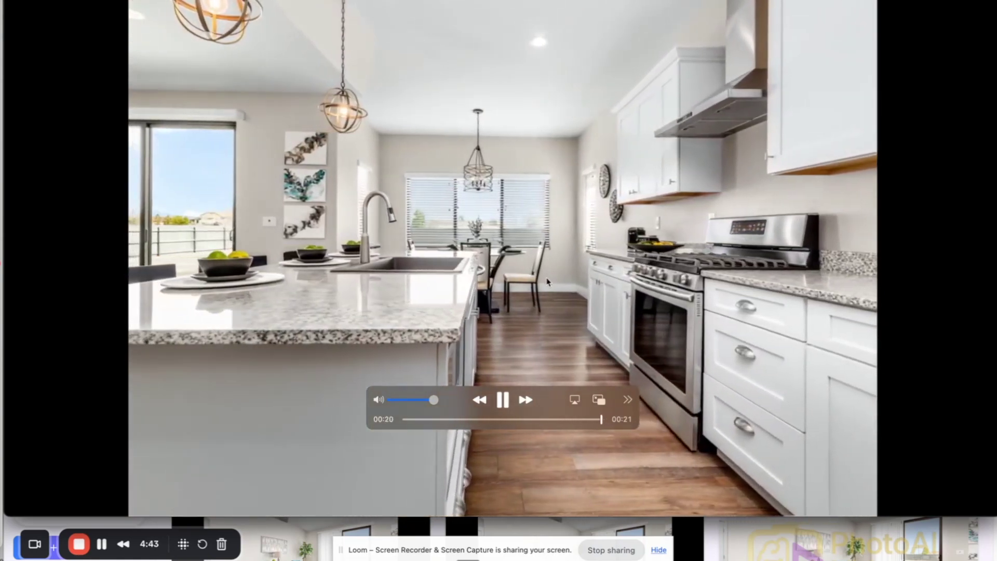
{"action": "key", "text": "Escape"}
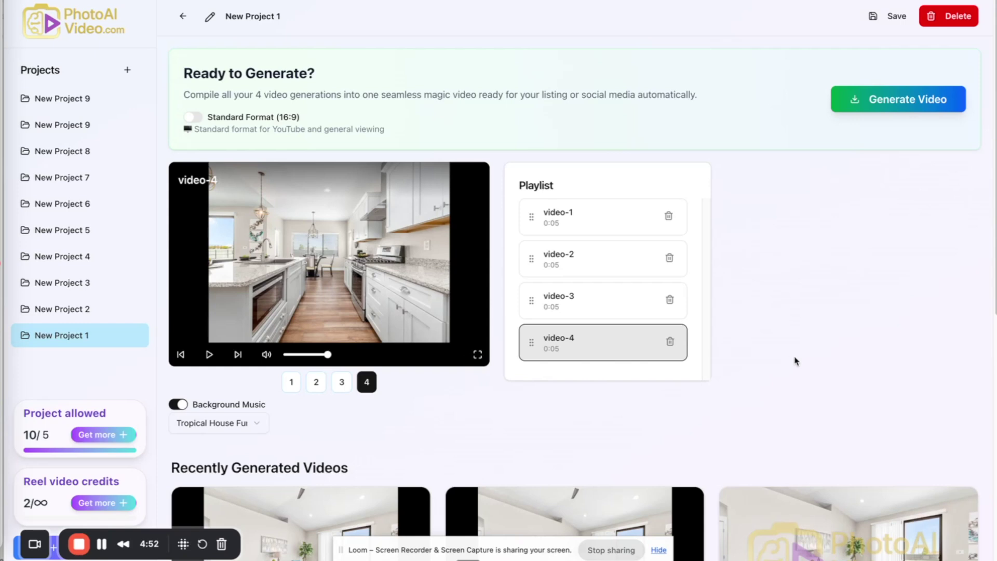
Switch to Reels Format (9:16) and check the 20-second video under Recently Generated Videos
{"action": "left_click", "coordinate": [194, 119]}
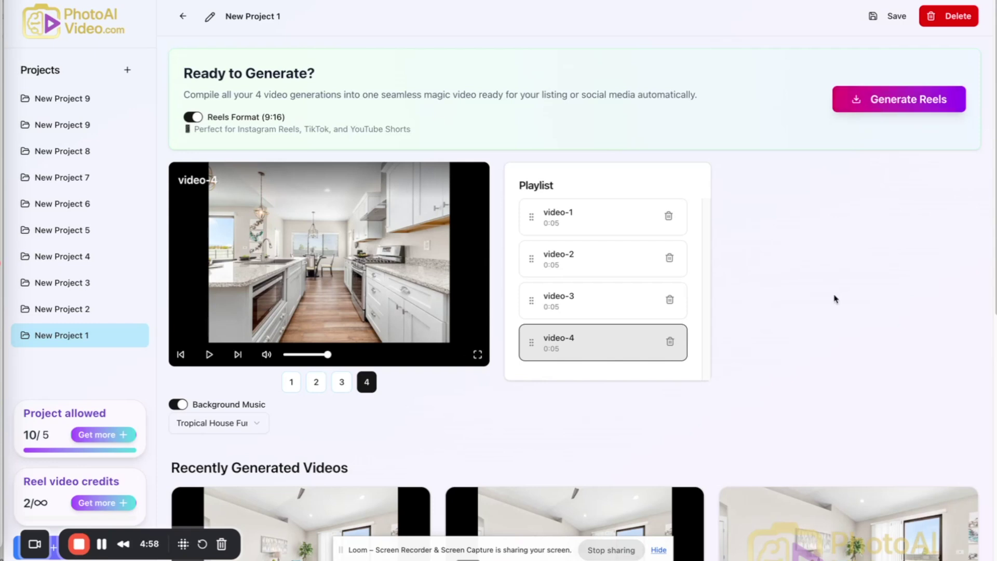
{"action": "scroll", "coordinate": [797, 294], "scroll_direction": "down", "scroll_amount": 9}
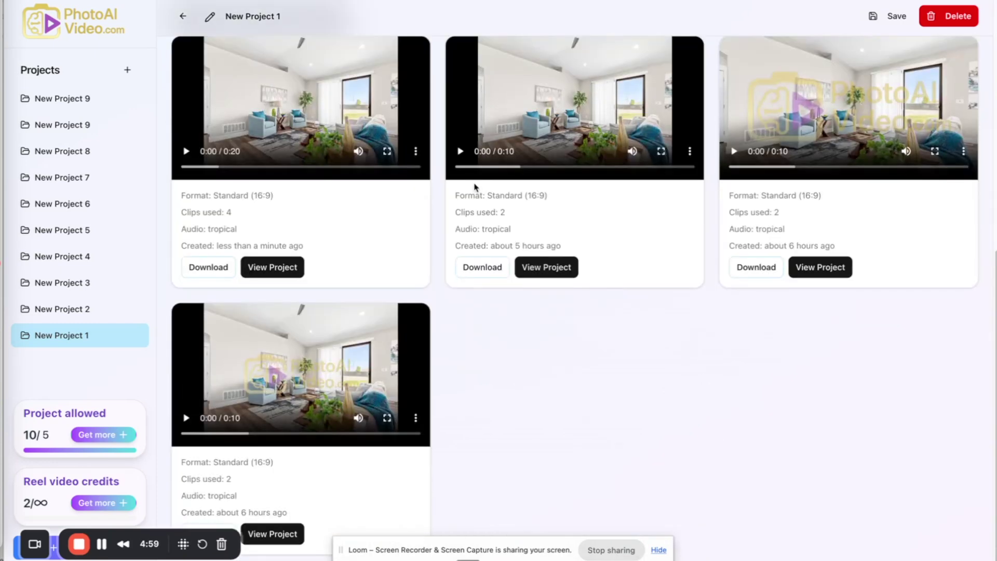
{"action": "scroll", "coordinate": [224, 488], "scroll_direction": "up", "scroll_amount": 4}
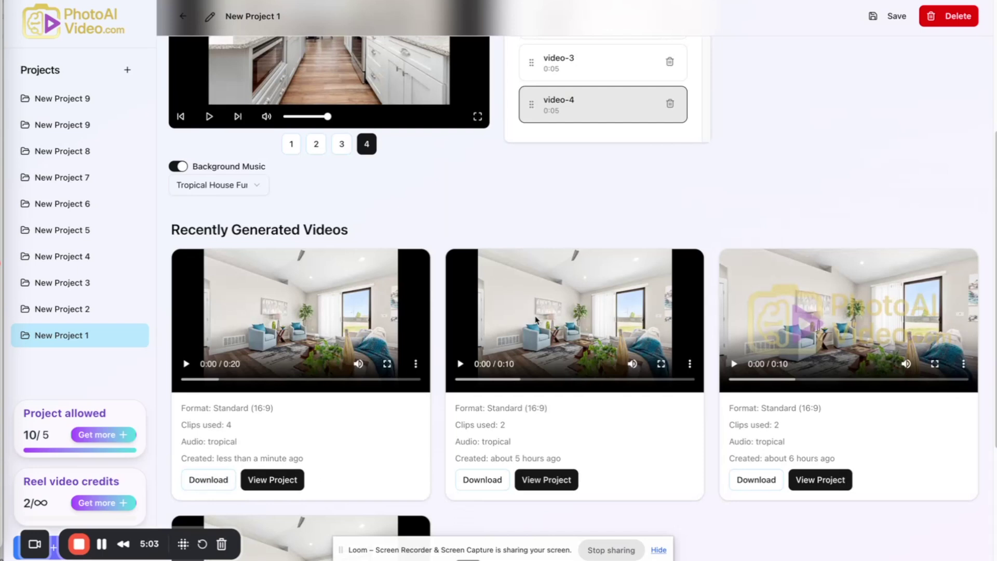
{"action": "scroll", "coordinate": [537, 319], "scroll_direction": "up", "scroll_amount": 4}
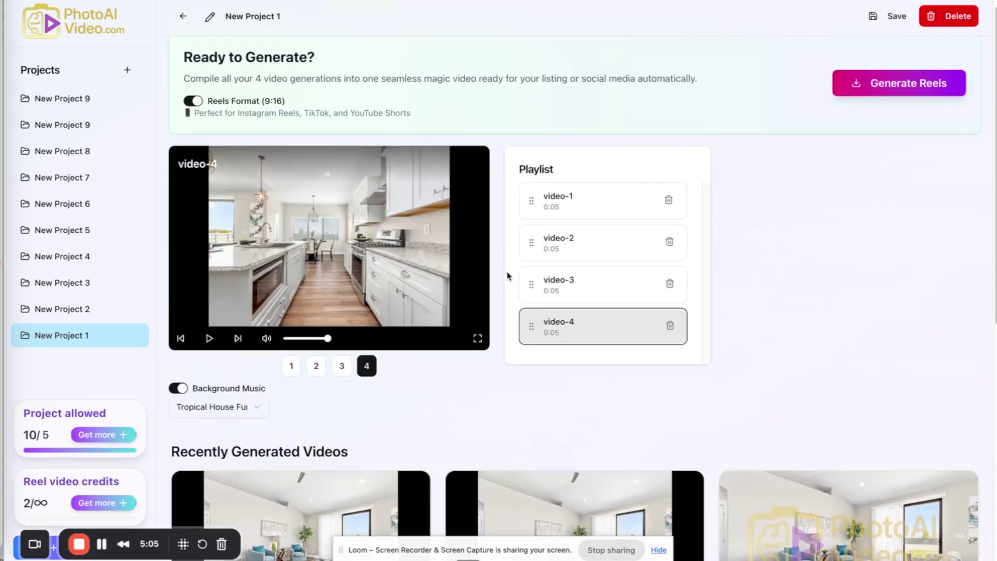